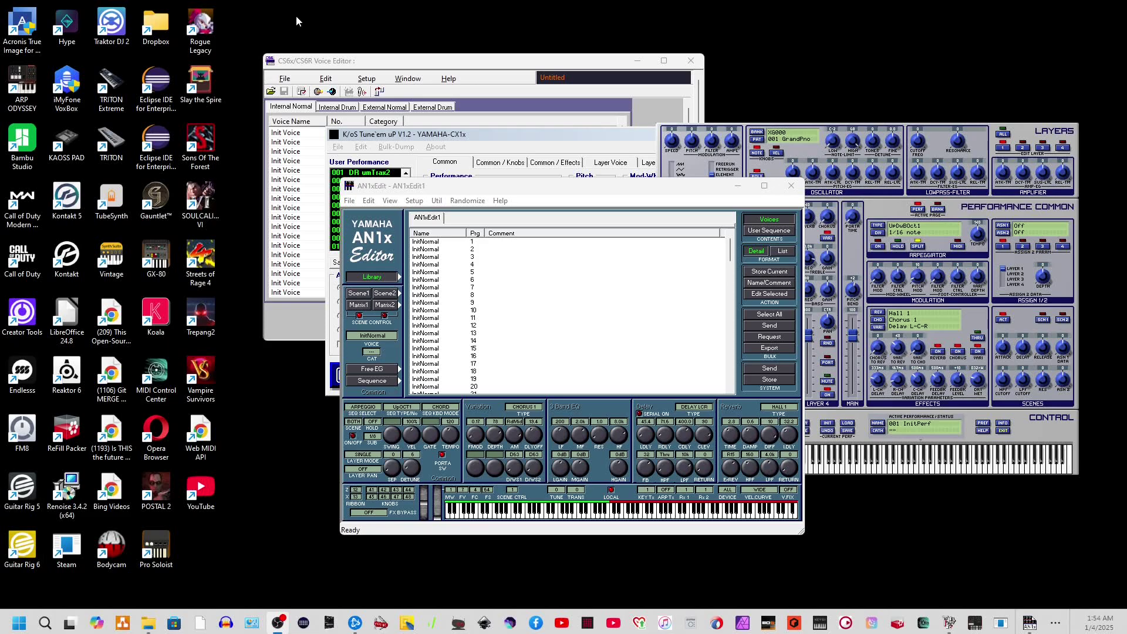
- Spread the AN1x, CS1x, CS2x and CS6x editor windows across the desktop, and bring the CS2x and AN1x editors to the front
key(super+shift+s)
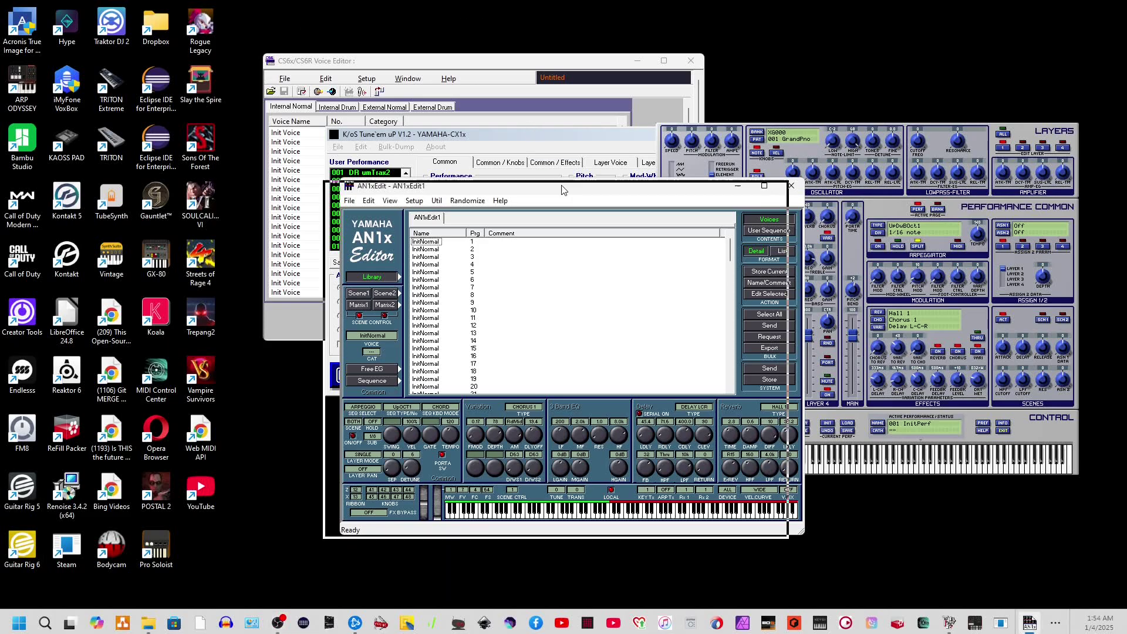
drag(322, 178, 291, 194)
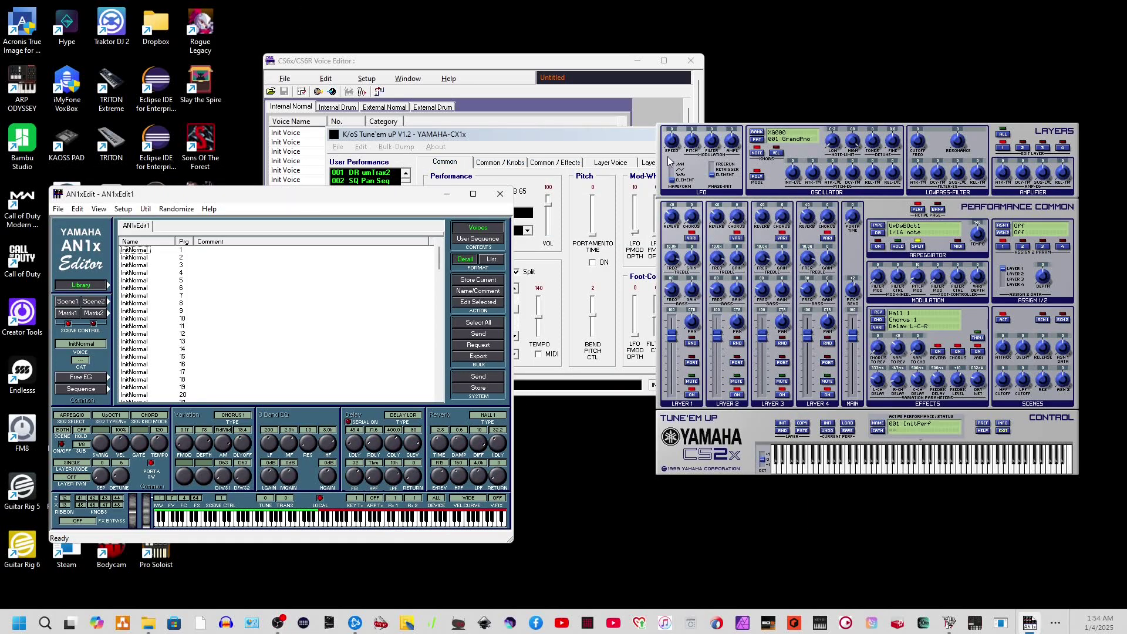
click(1066, 429)
drag(1070, 434, 1091, 498)
drag(432, 60, 816, 58)
drag(502, 136, 276, 46)
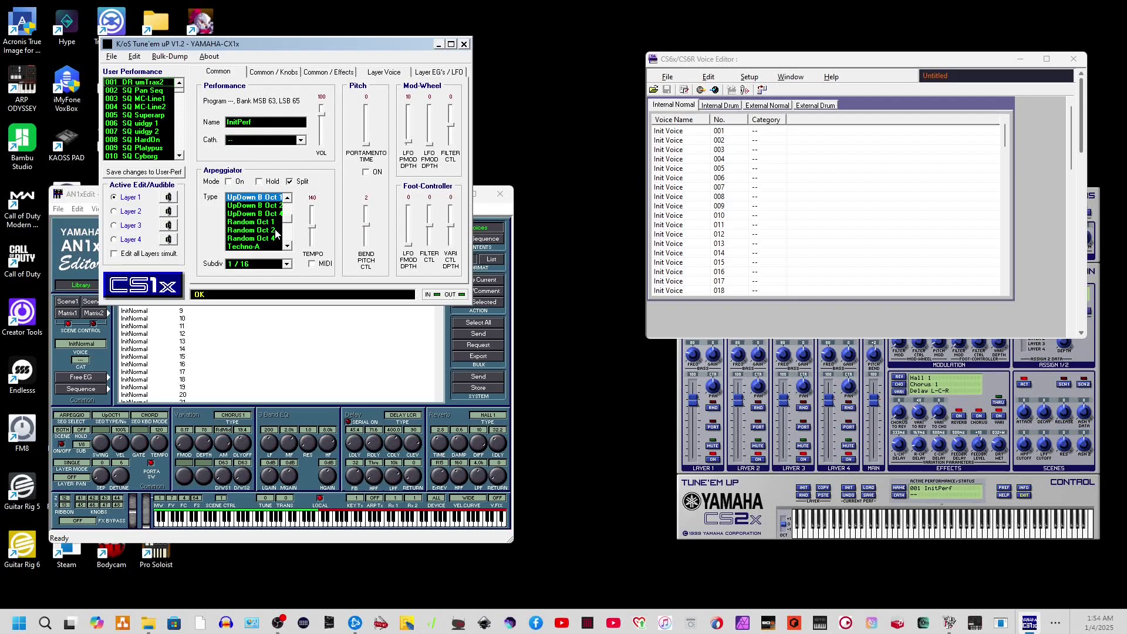
click(765, 509)
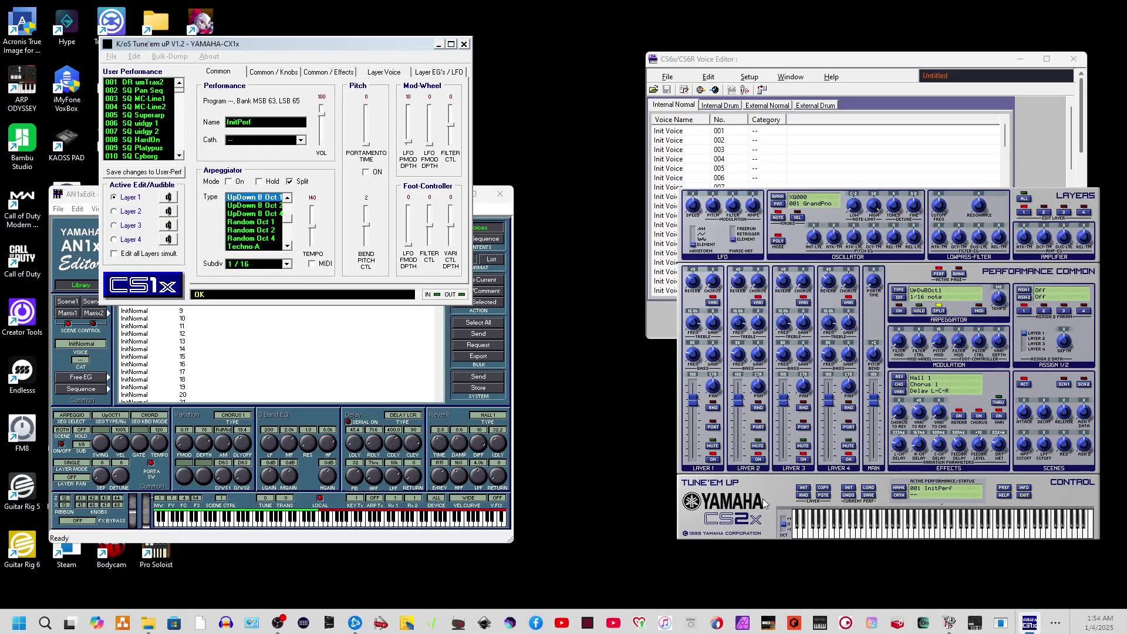
click(410, 399)
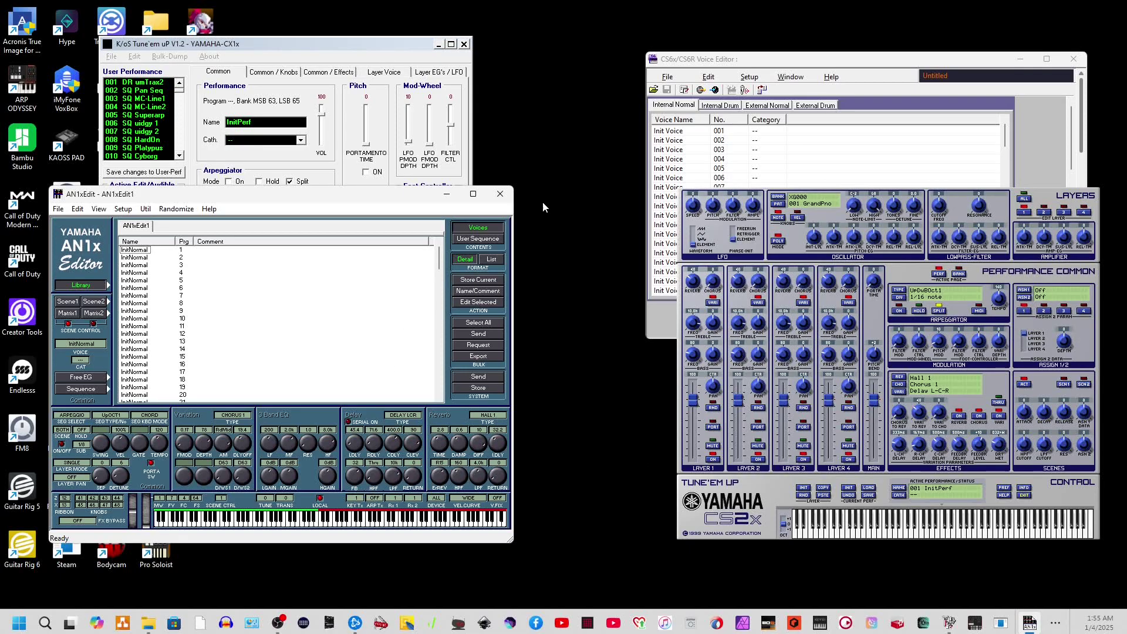
- Open Init Voice 001 in the CS6x/CS6R Voice Editor, move its editing window over the other editors, and close it after viewing
double_click(678, 130)
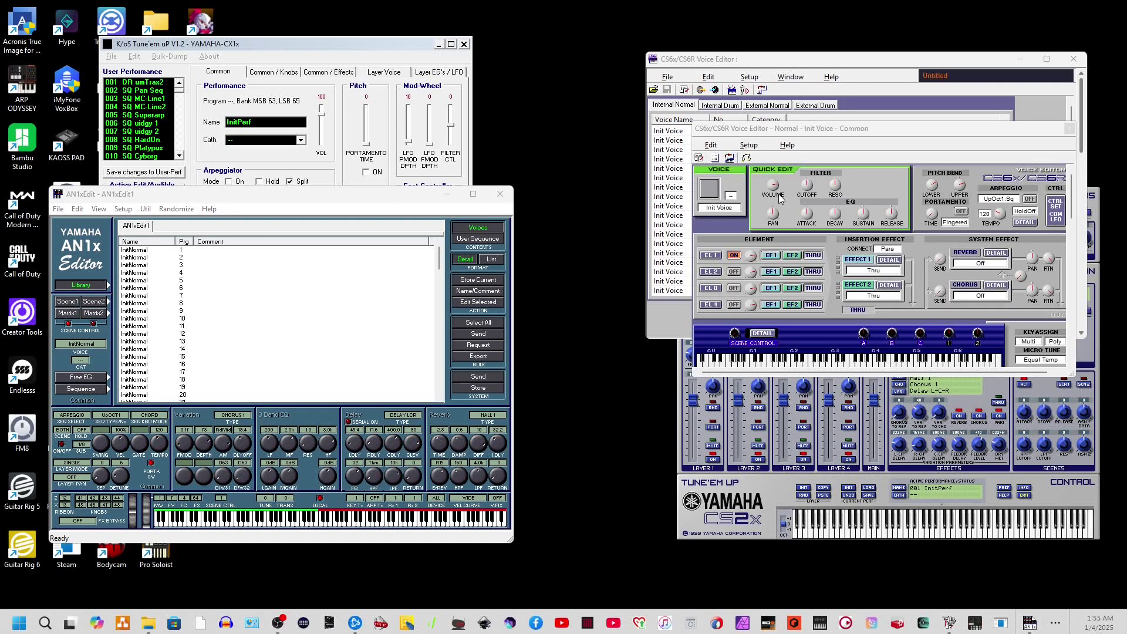
drag(926, 133, 513, 122)
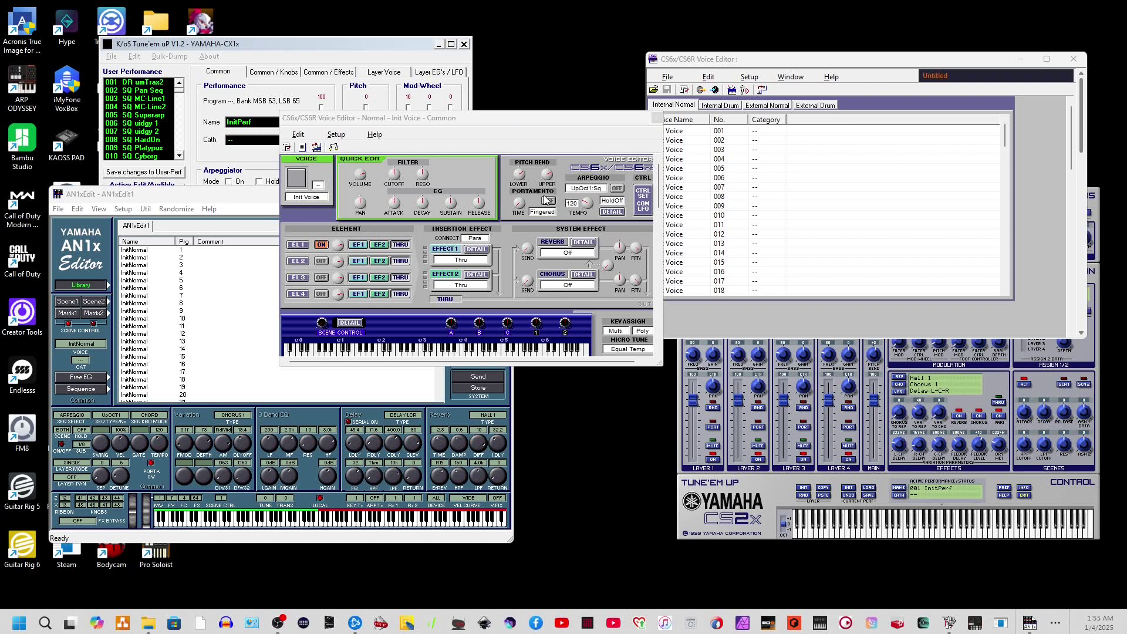
click(656, 117)
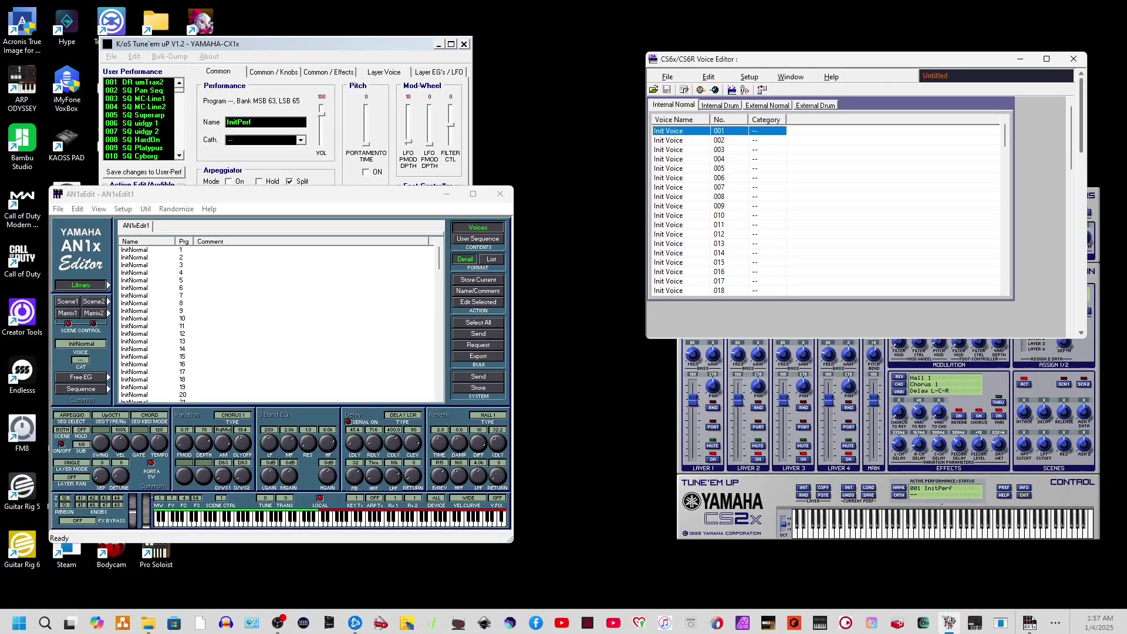
- Switch to Midi Quest Pro, widen the Studio window, and show the DuranSPL performance of the CS1x set in its editor
key(alt+Tab)
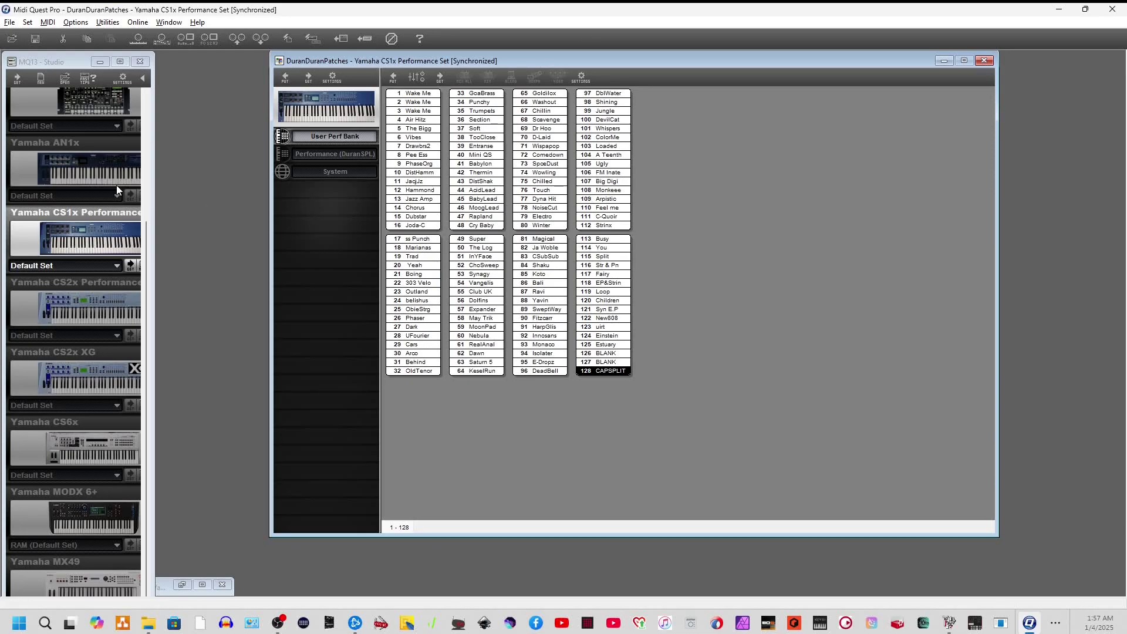
drag(156, 190, 197, 199)
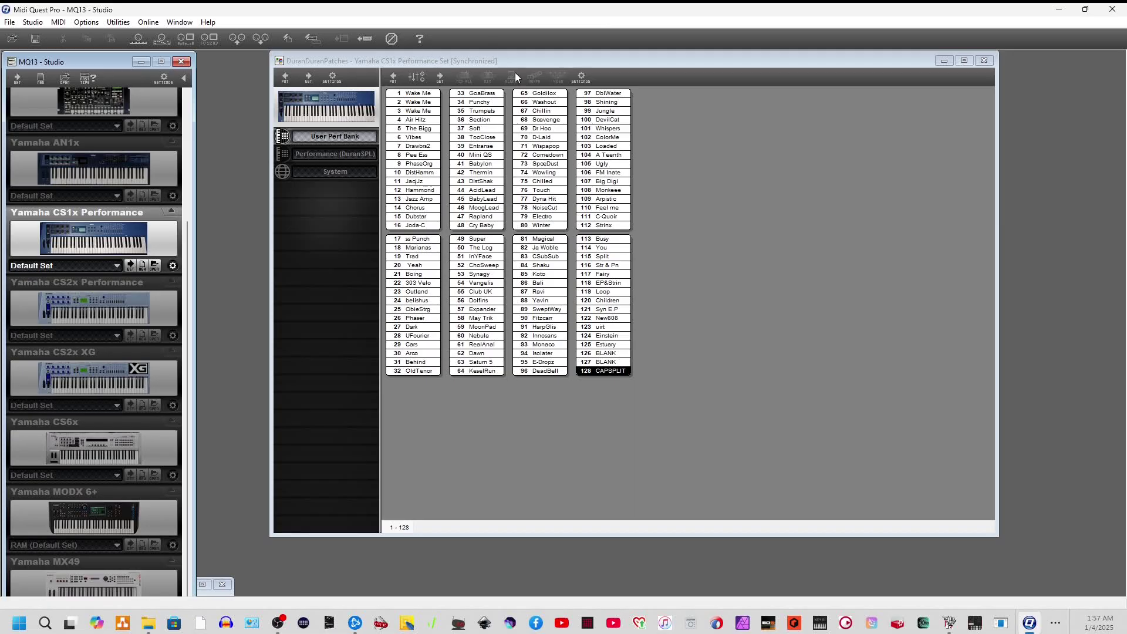
click(344, 154)
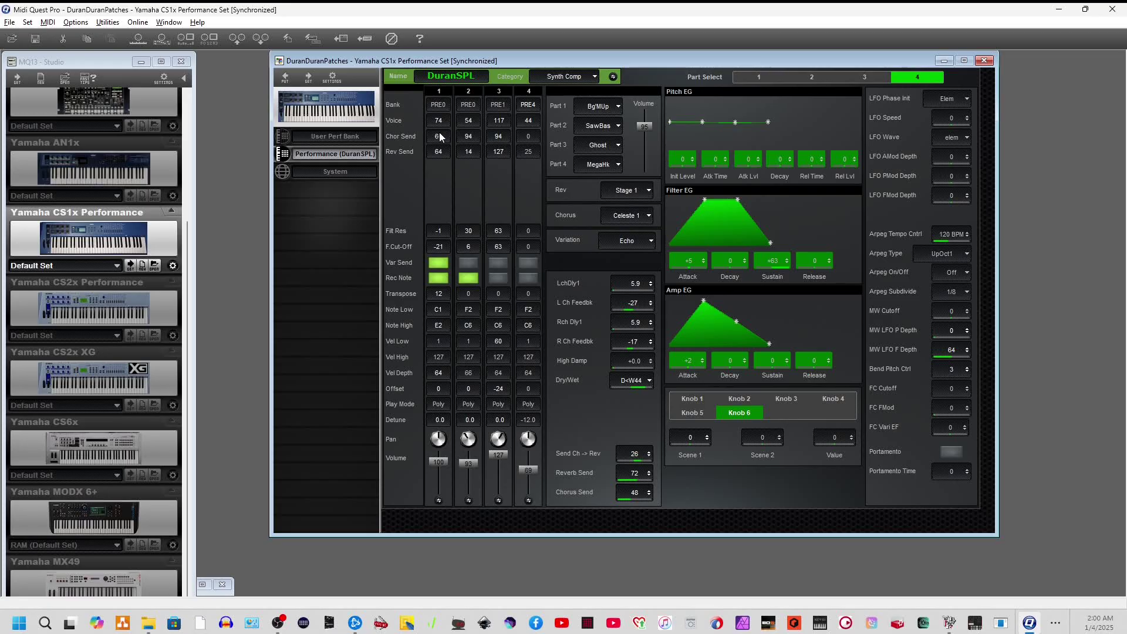
- Change the Part 4 voice to FltaFe and look through the available Variation effects without choosing another one
click(615, 165)
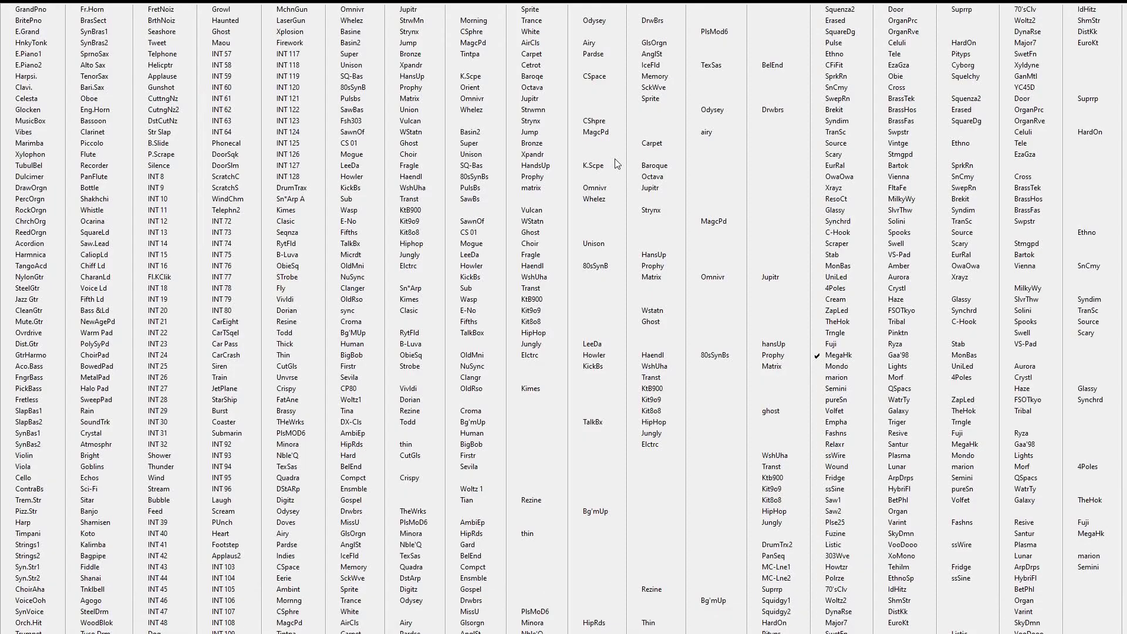
click(925, 199)
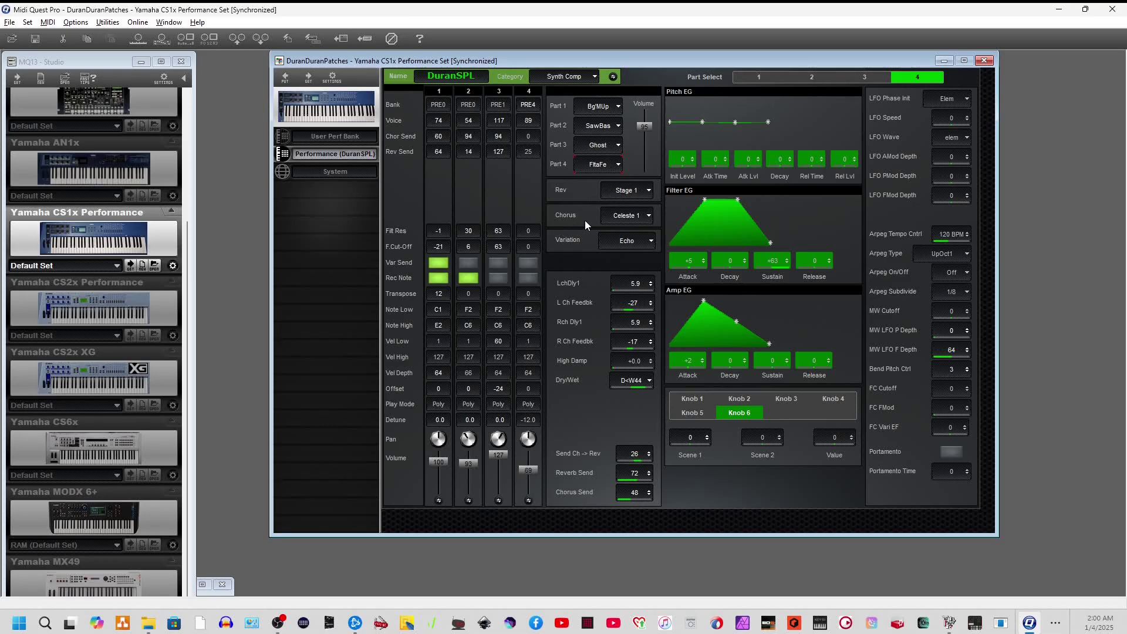
click(648, 240)
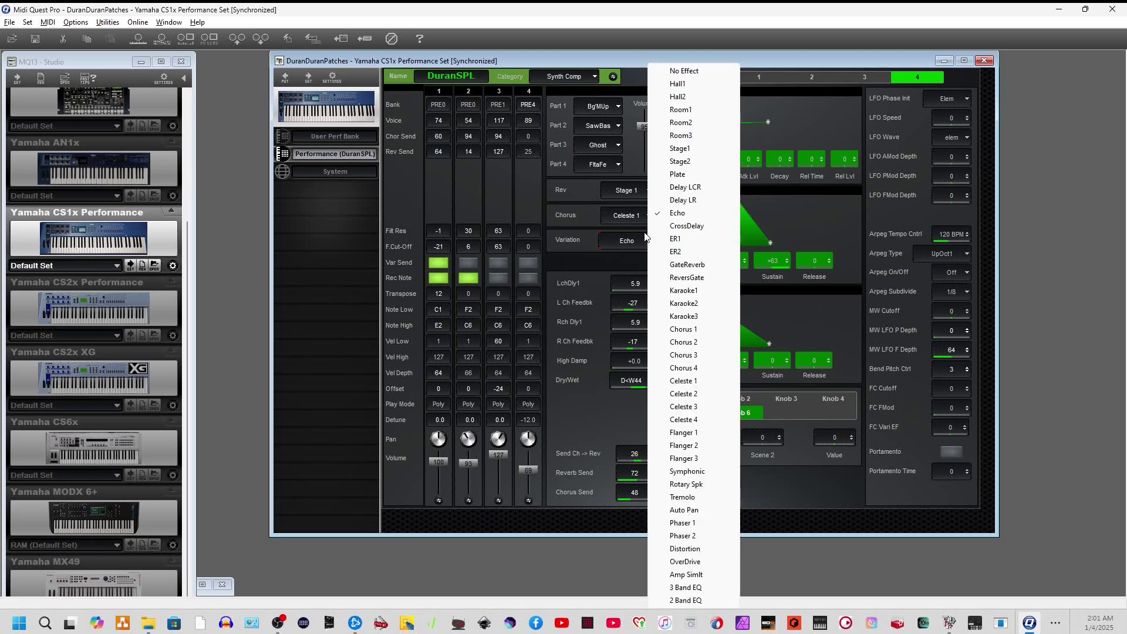
click(588, 263)
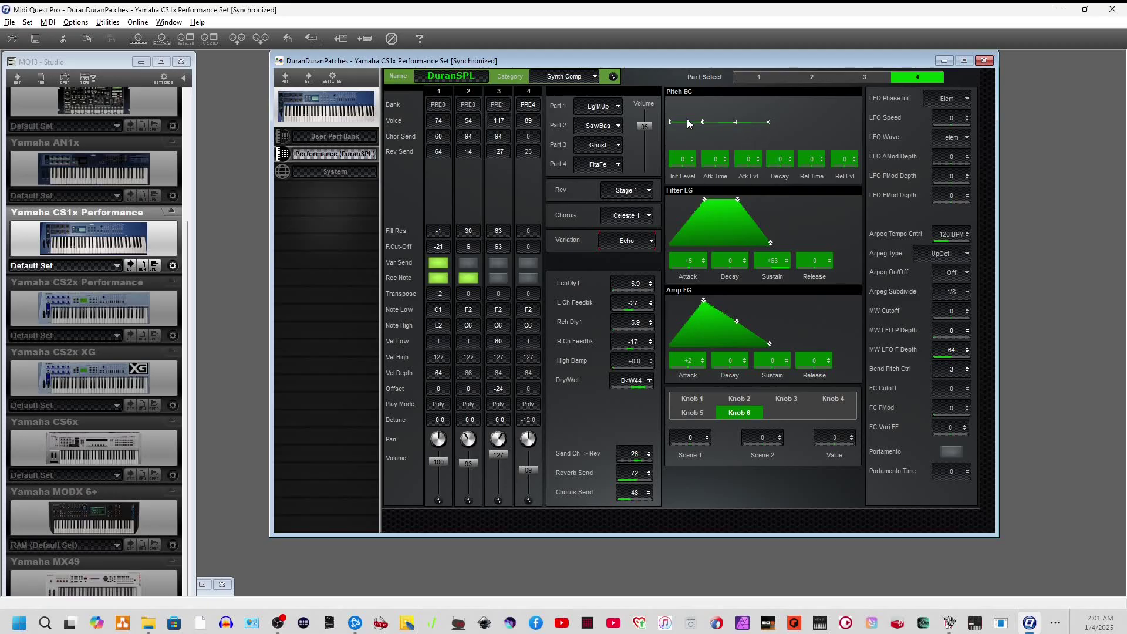
- Examine the pitch, filter and amp envelopes and the LFO settings of each of the four performance parts
drag(762, 72, 857, 75)
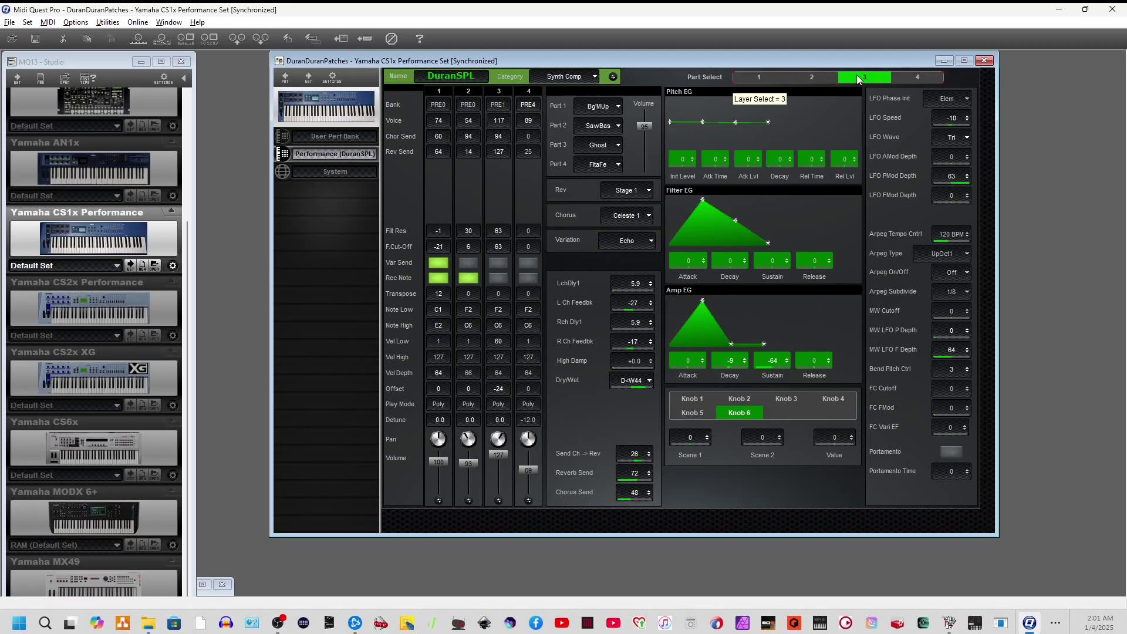
click(918, 78)
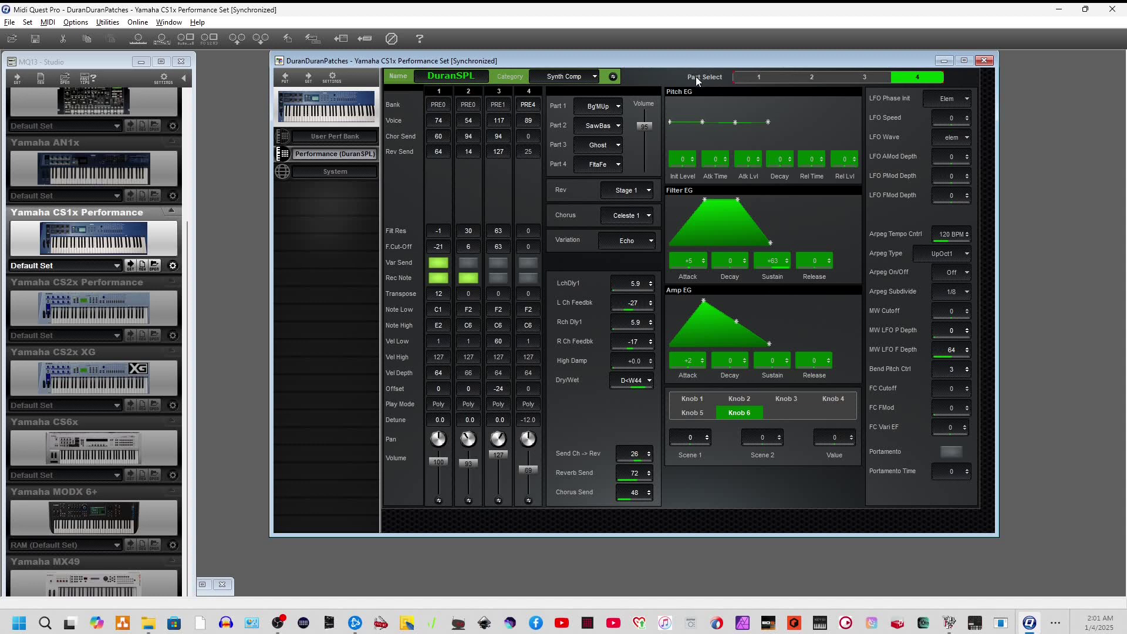
click(759, 74)
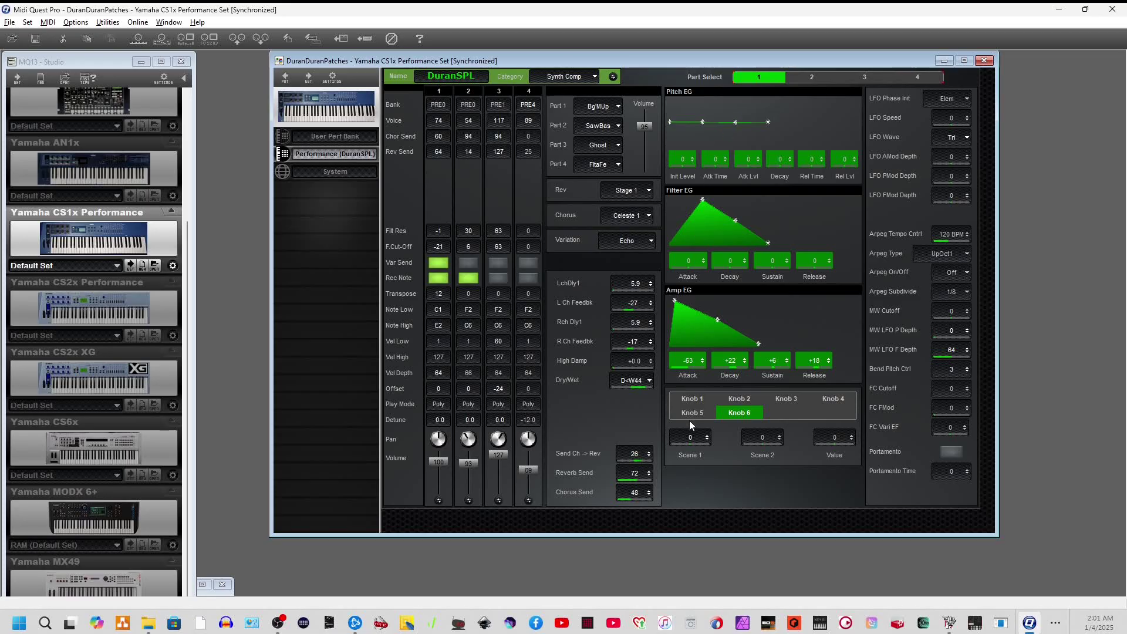
click(810, 77)
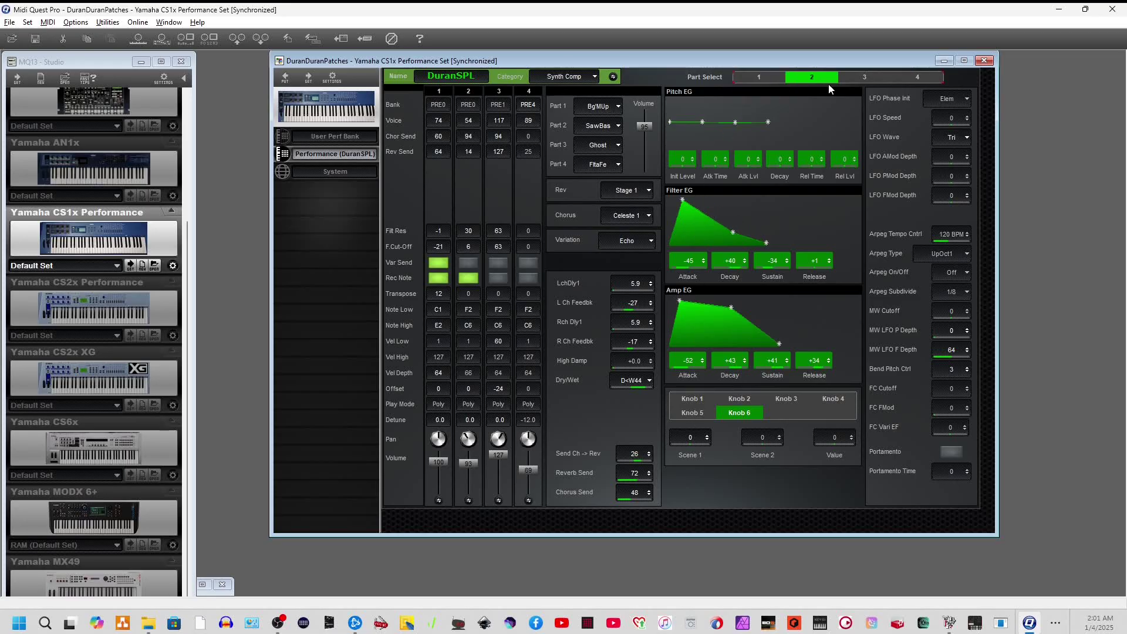
click(860, 82)
click(910, 81)
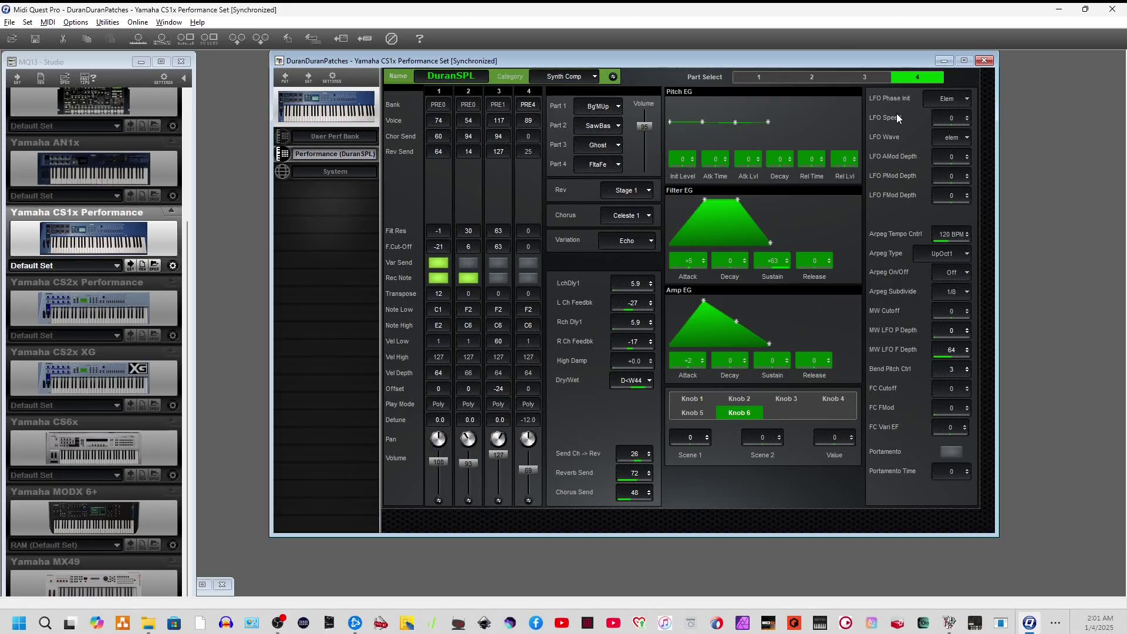
click(862, 81)
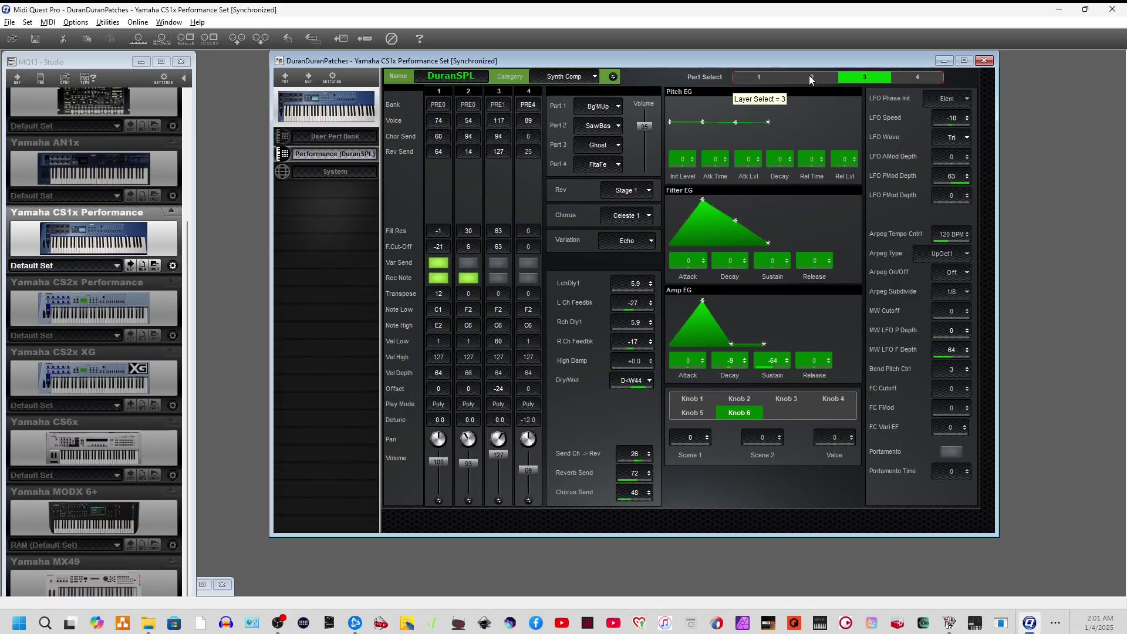
click(812, 77)
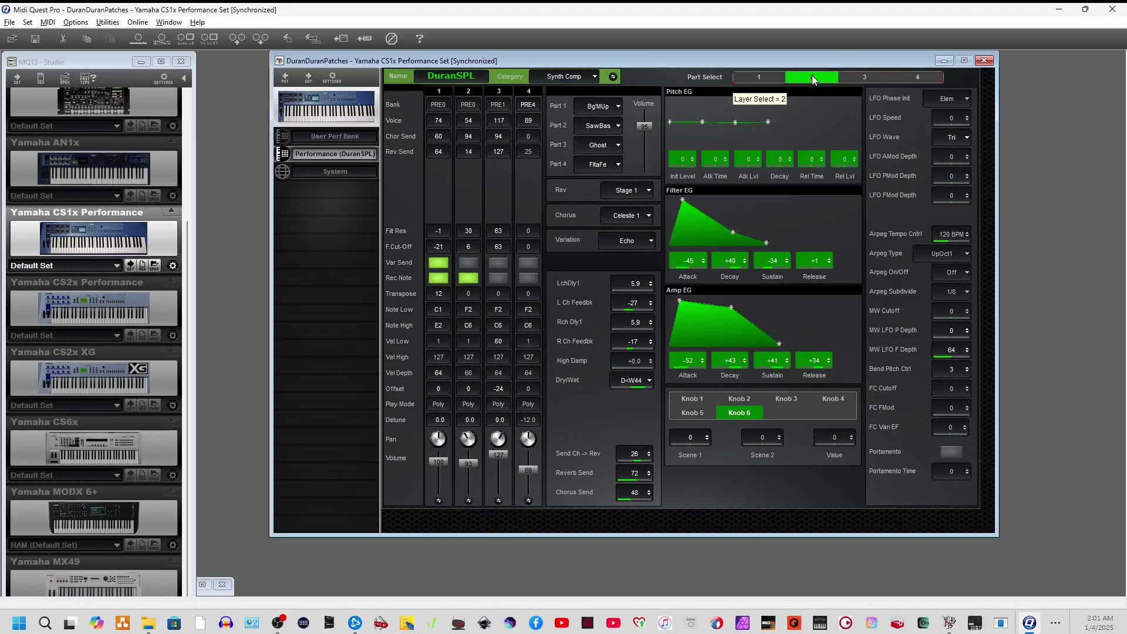
- Set the LFO Wave of part 3 to elem
click(858, 76)
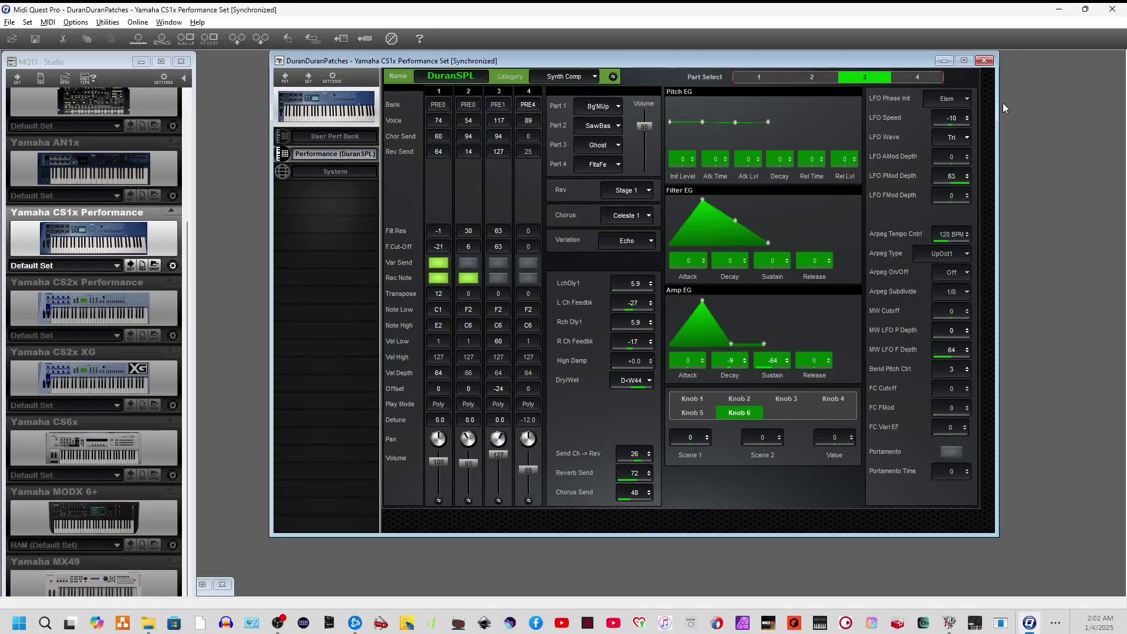
click(965, 139)
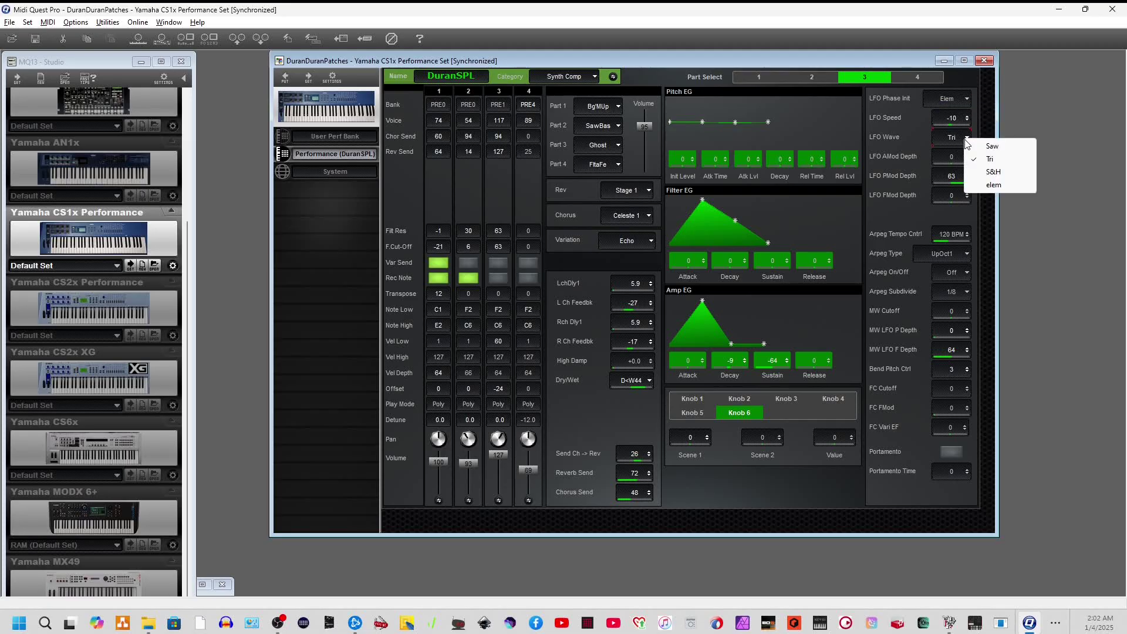
click(994, 187)
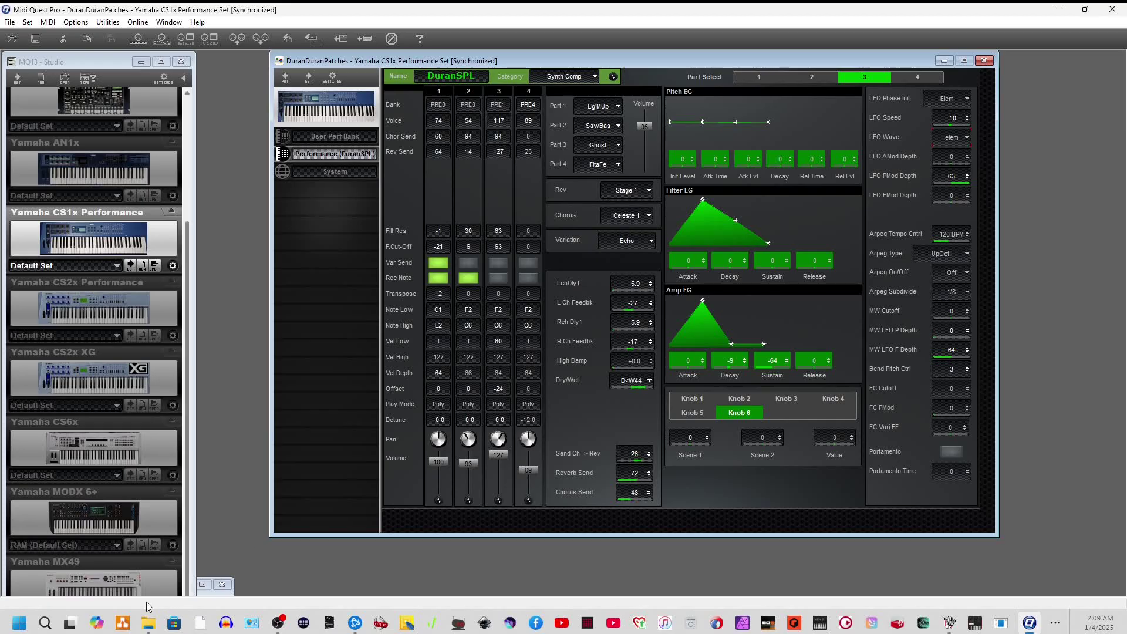
- Open the Yamaha CS6x set from the Studio and load the Pizzi 2000 performance from its Performance Bank into the editor
double_click(131, 437)
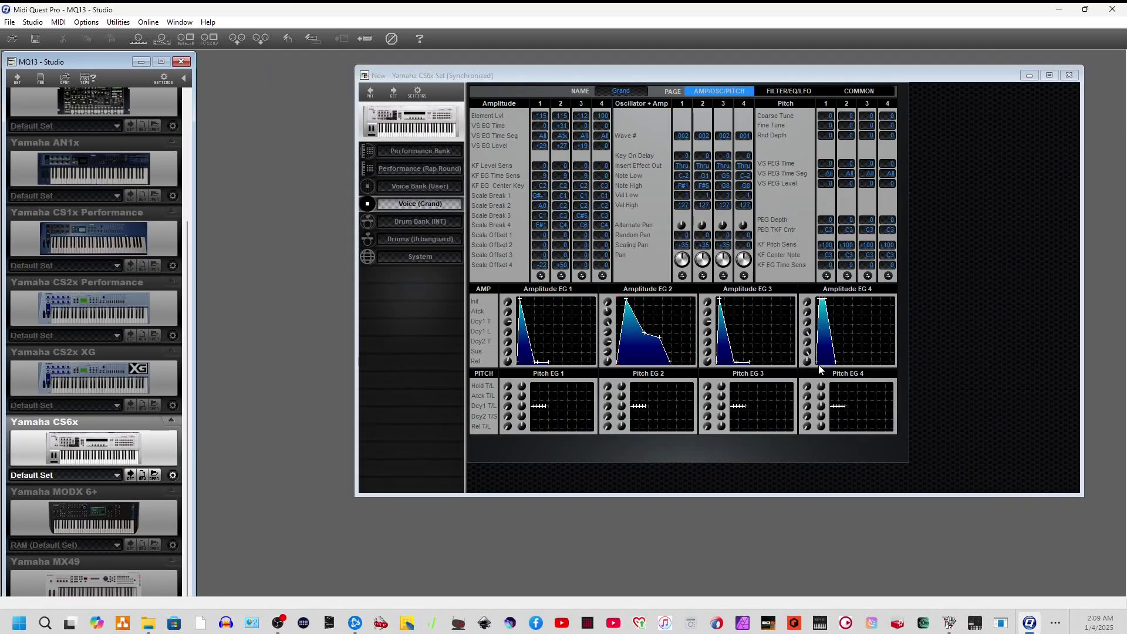
click(399, 151)
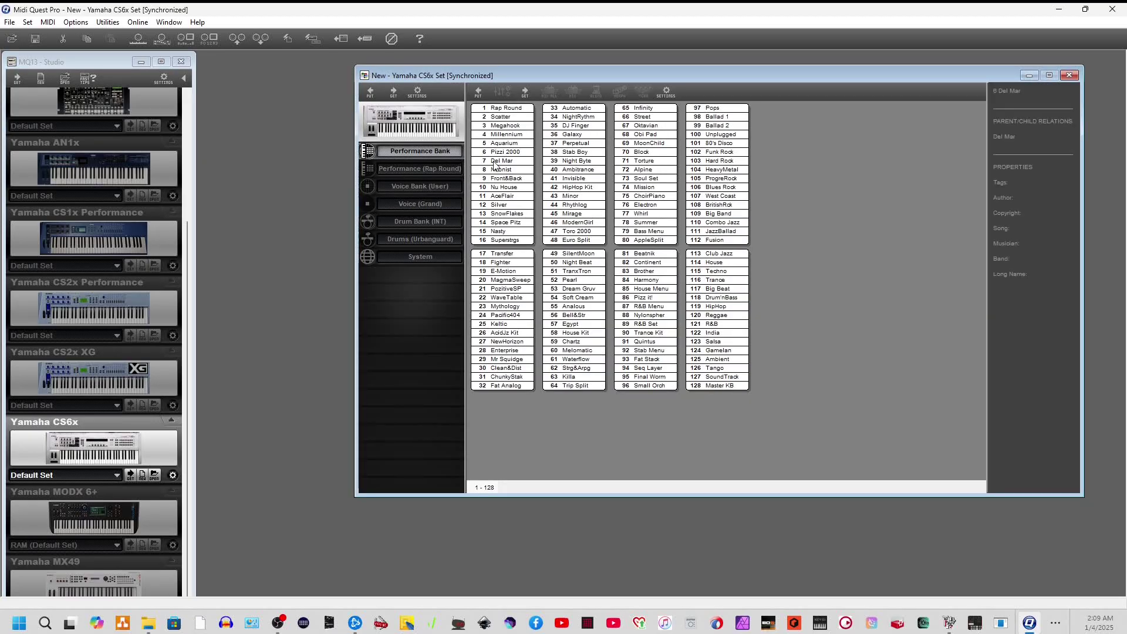
double_click(507, 151)
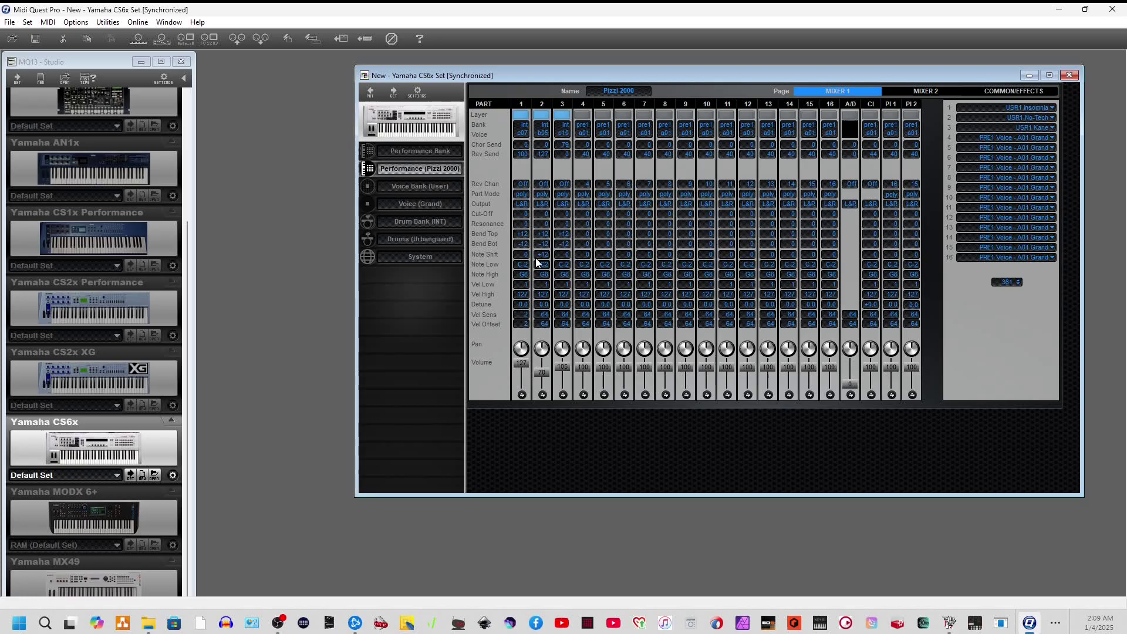
- View the CS6x set's Grand voice editor, INT drum bank, Urbanguard drums and System pages
click(400, 207)
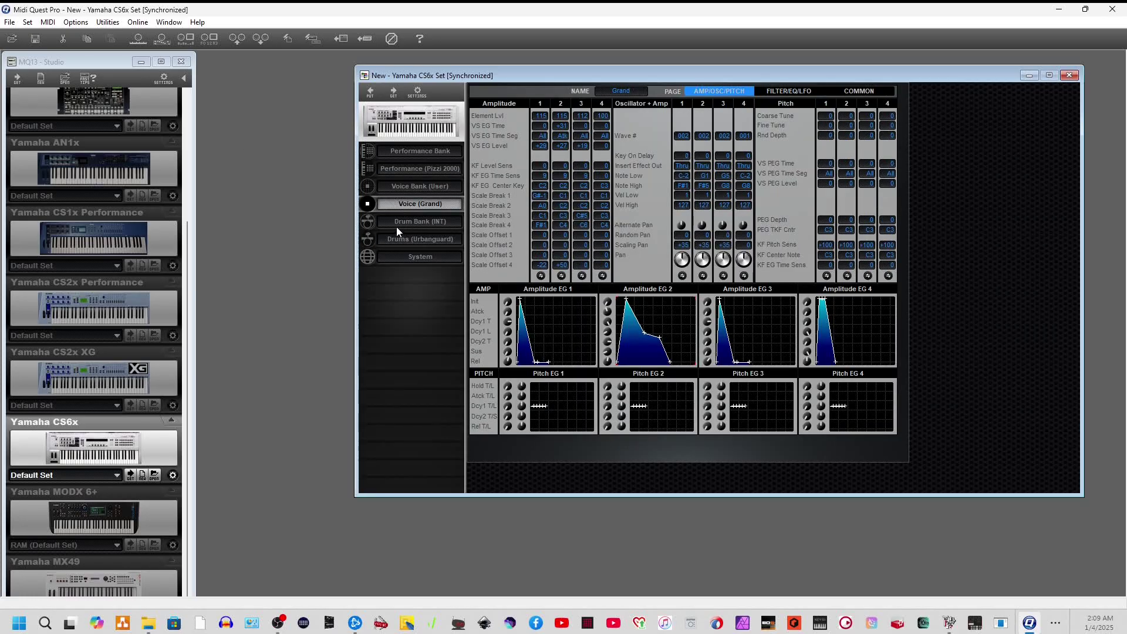
click(397, 226)
click(396, 239)
click(396, 255)
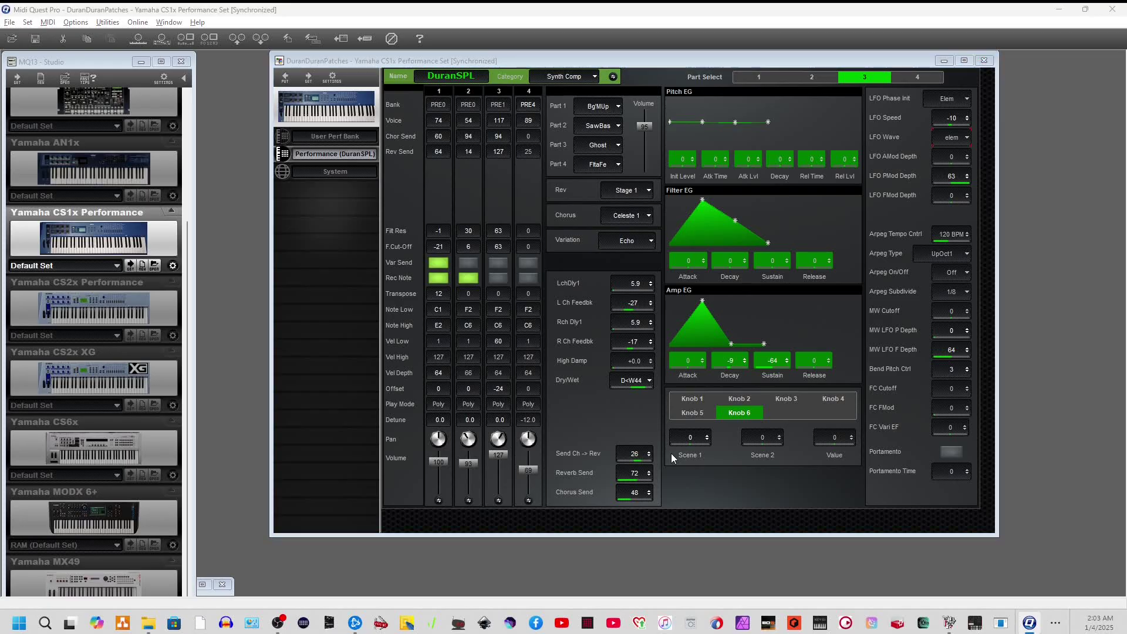
- Switch to Chrome and compare the features and prices of the four Midi Quest versions on the Sound Quest comparison page
key(alt+Tab)
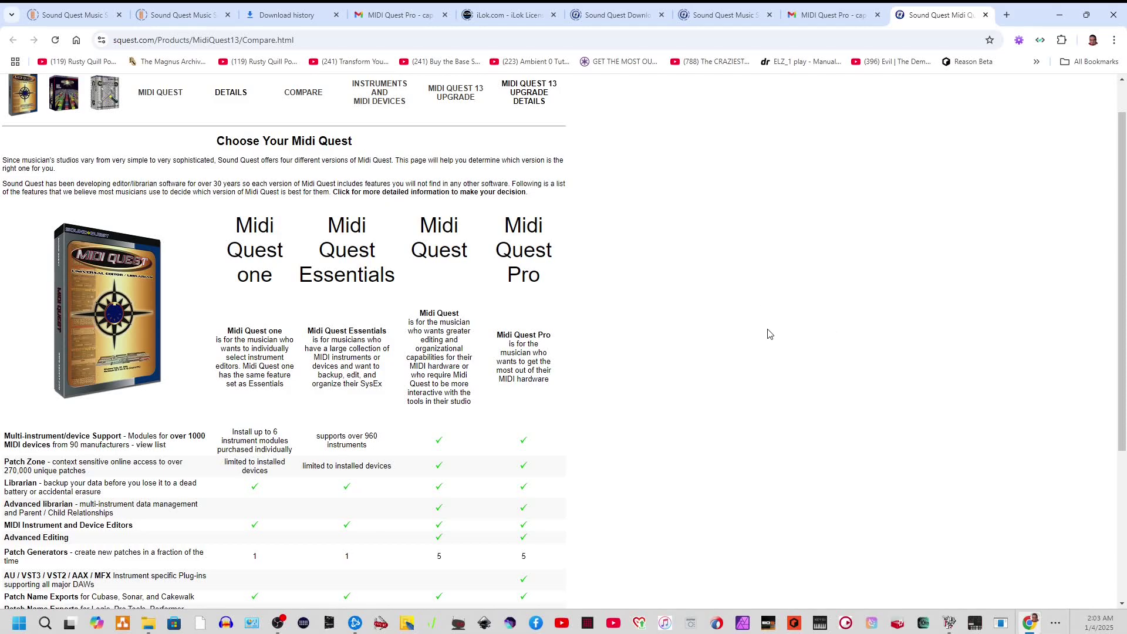
scroll(767, 329, down, 2)
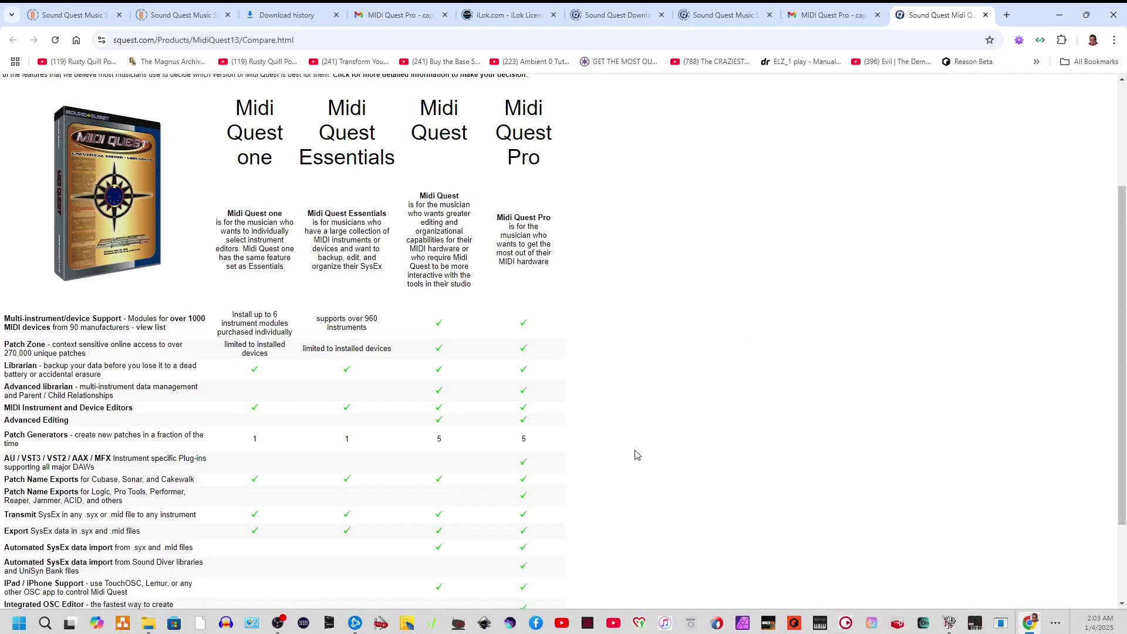
scroll(631, 447, up, 3)
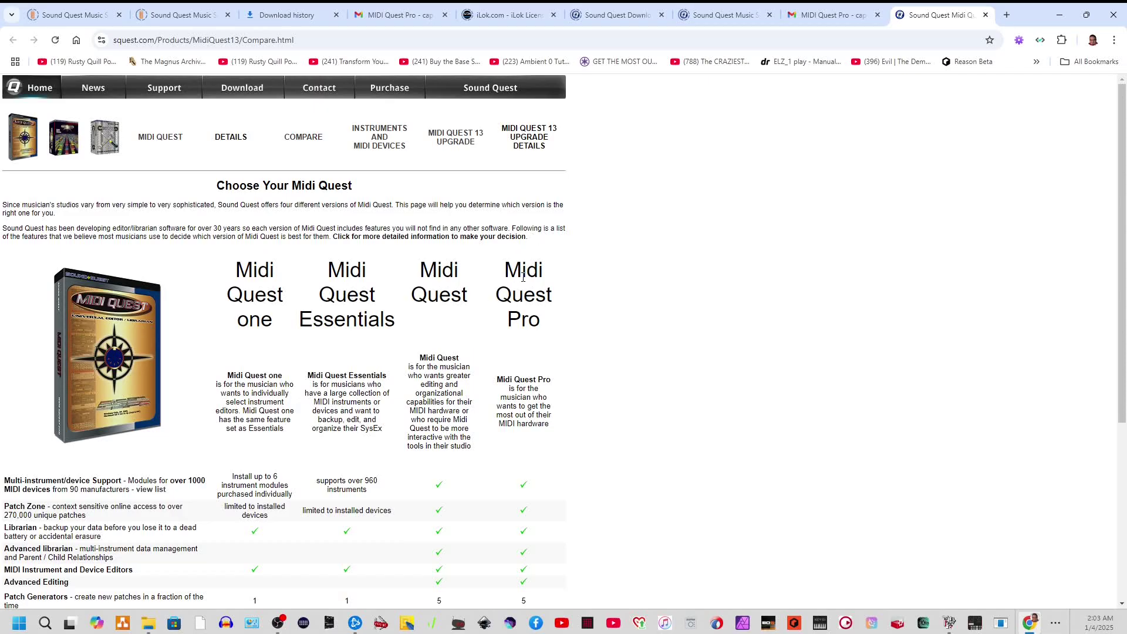
scroll(517, 285, down, 3)
scroll(526, 285, down, 2)
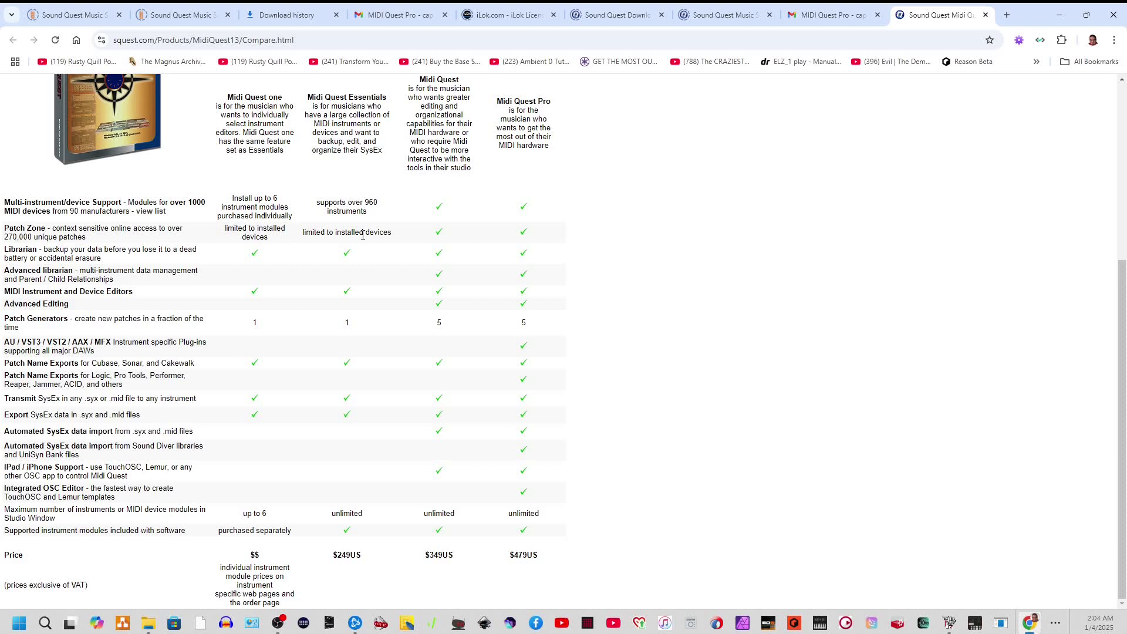
scroll(379, 206, up, 3)
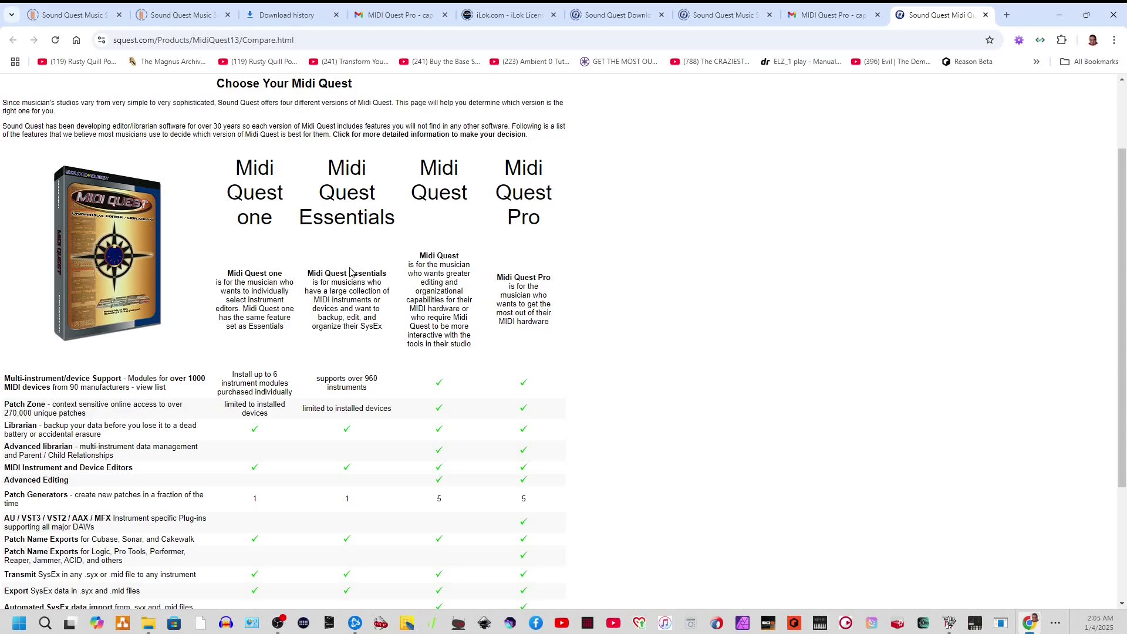
- Examine the Patch Zone, instrument-specific plug-in, patch name export and SysEx transmit rows of the Midi Quest version comparison table
scroll(335, 158, down, 3)
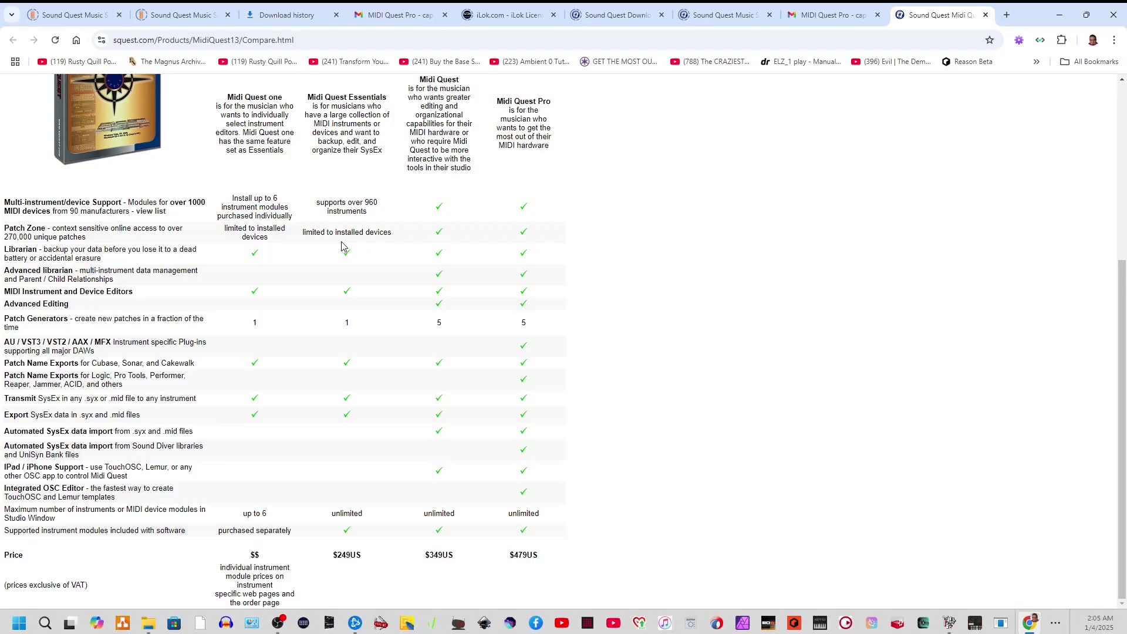
drag(179, 230, 4, 248)
click(131, 240)
drag(93, 350, 2, 347)
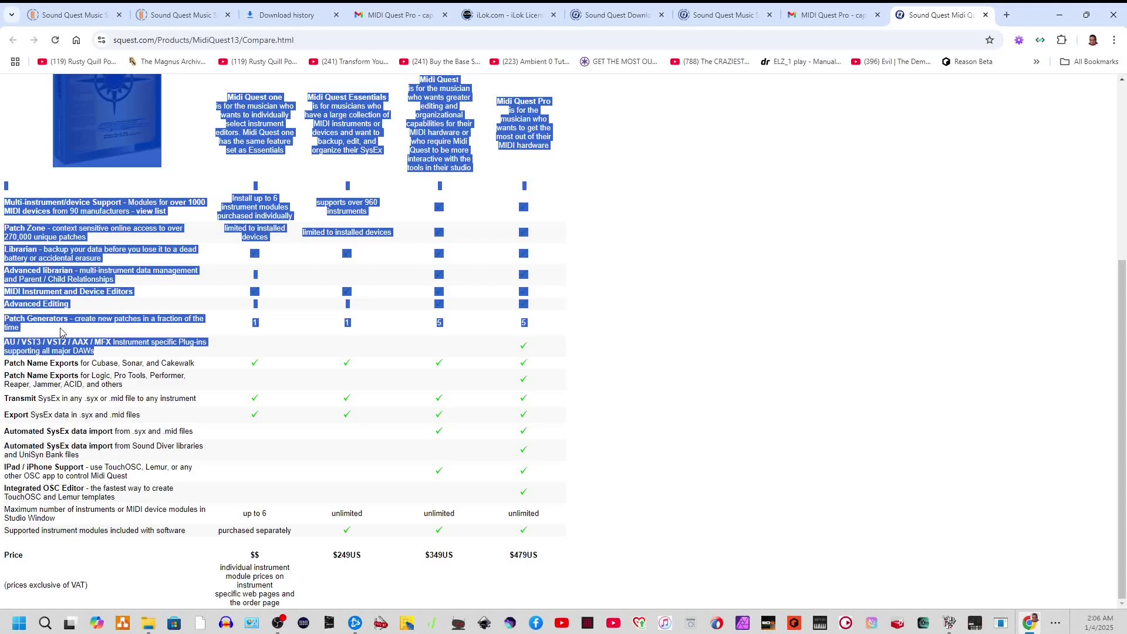
click(207, 372)
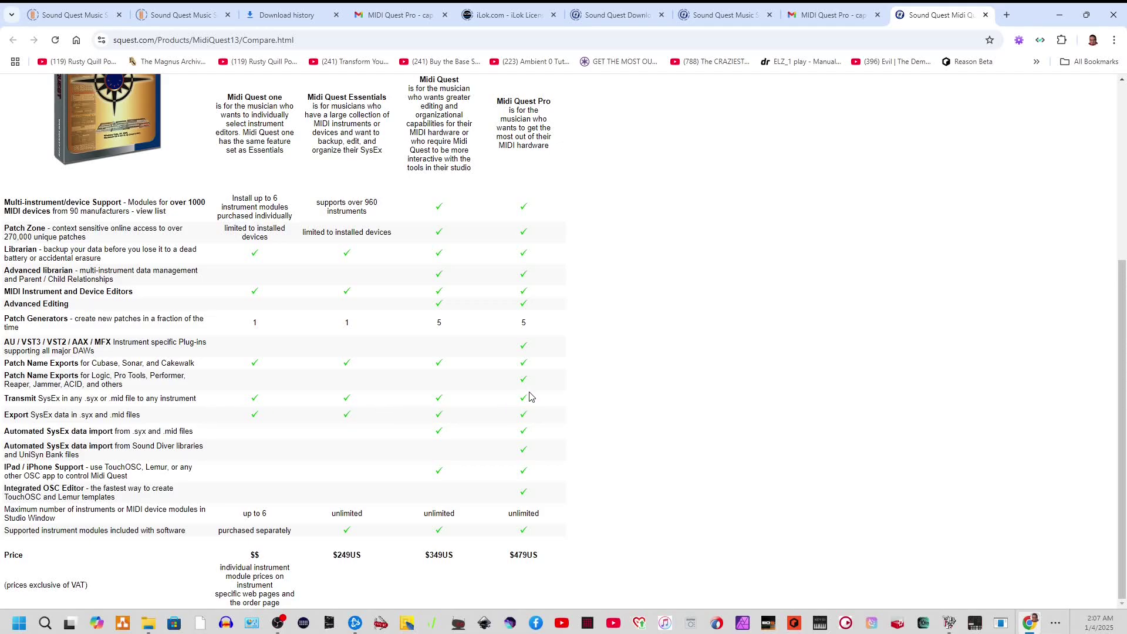
drag(528, 398, 220, 356)
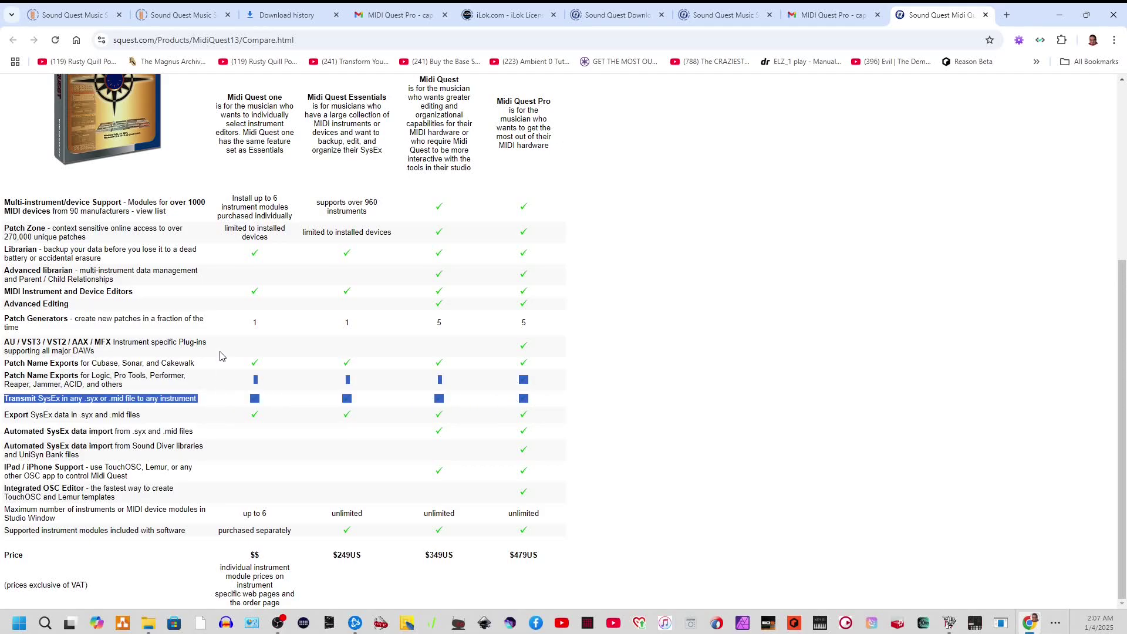
click(342, 367)
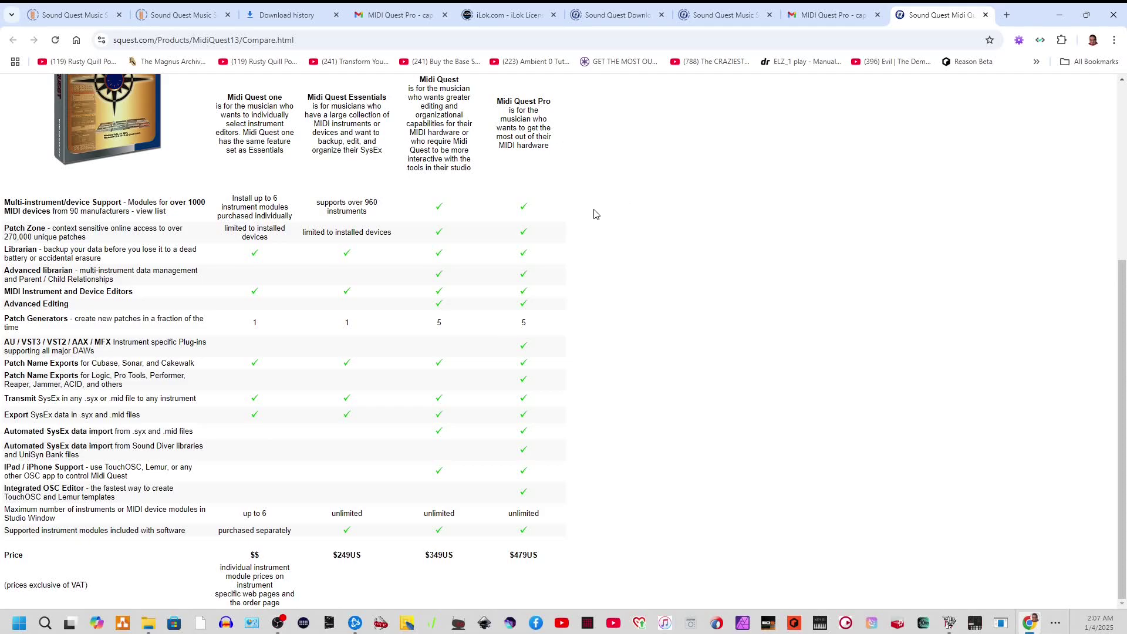
- Review the four version descriptions, the Integrated OSC Editor row and the prices on the comparison page
scroll(581, 249, up, 2)
scroll(582, 249, down, 2)
scroll(485, 417, up, 1)
scroll(486, 417, down, 1)
double_click(523, 492)
scroll(287, 335, up, 5)
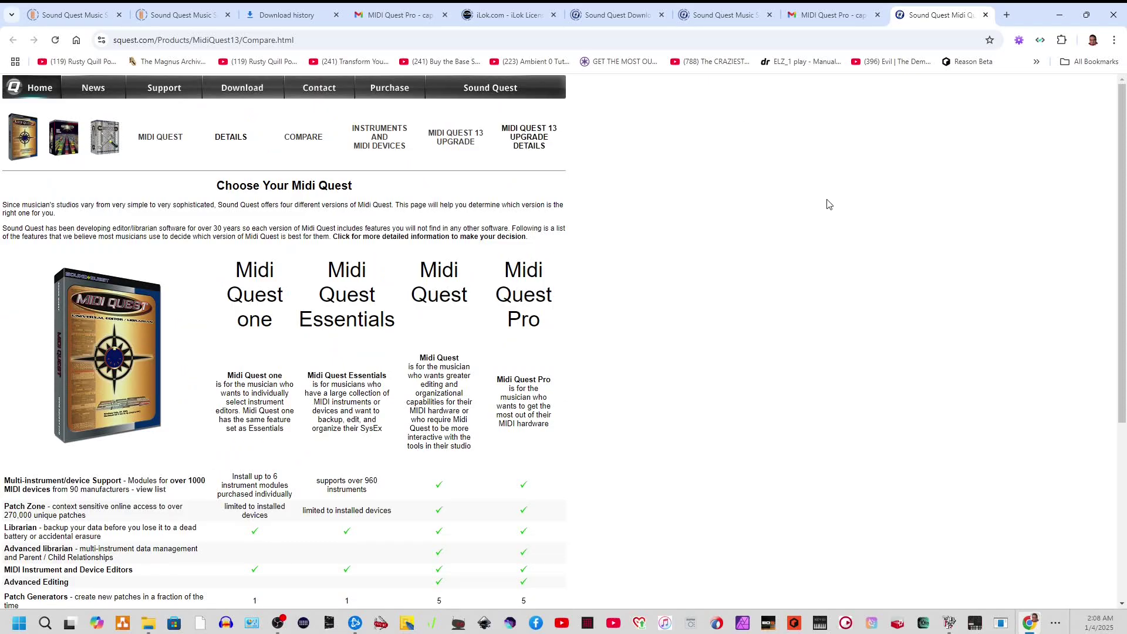
scroll(751, 240, down, 5)
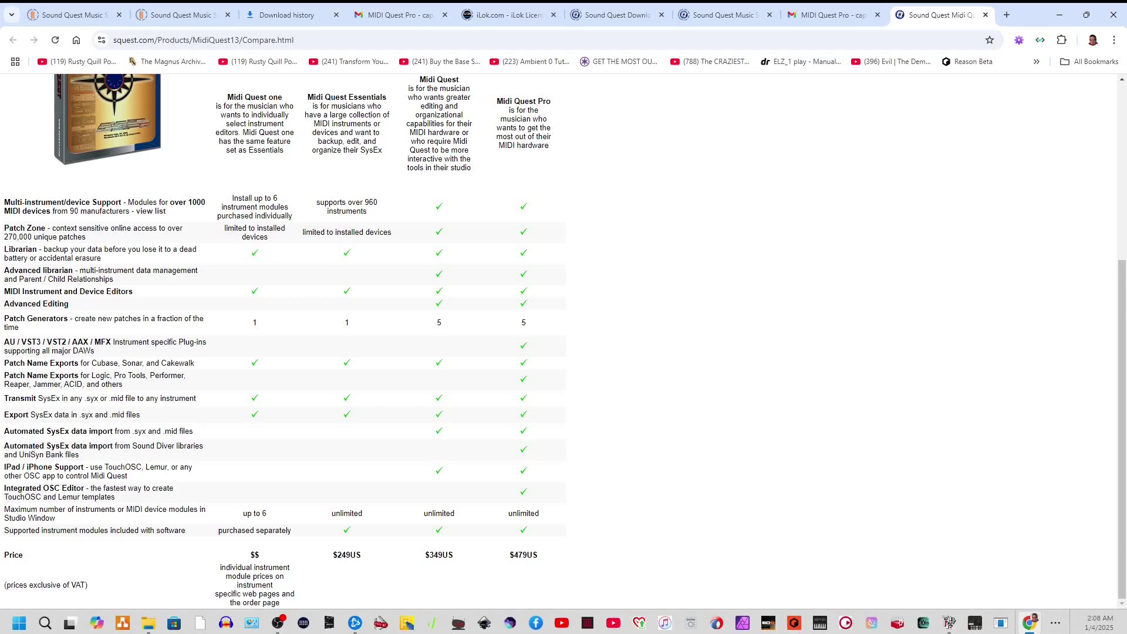